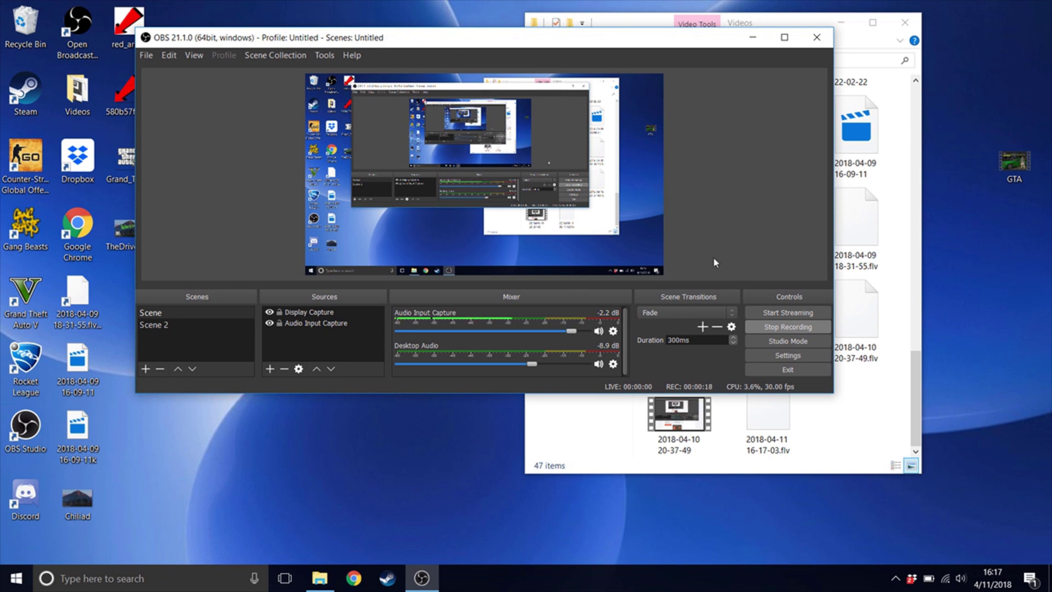
- Bring the OBS Studio window forward and open its Settings while the recording keeps running
click(860, 340)
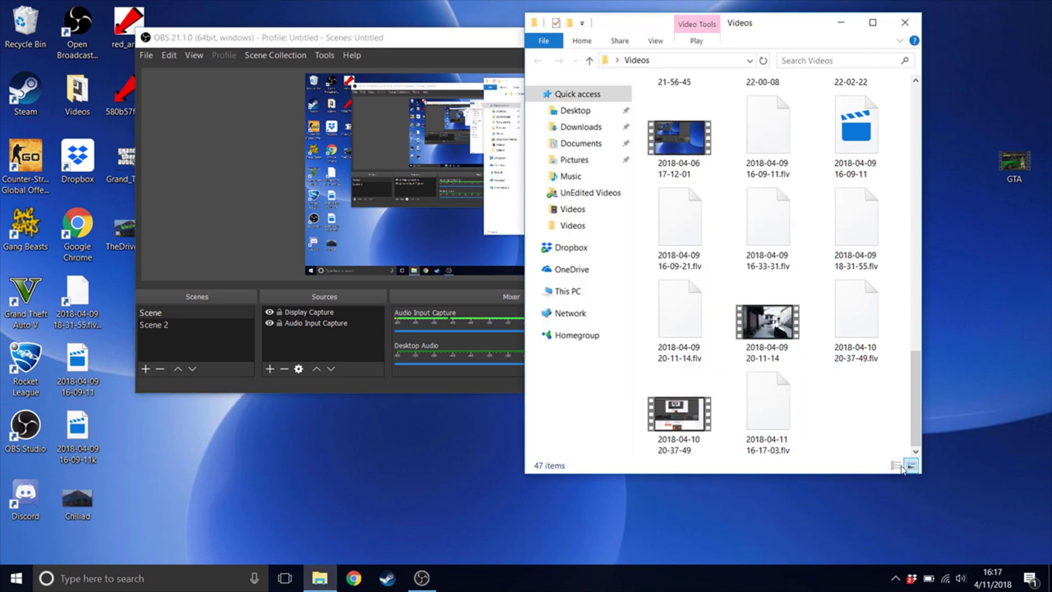
click(248, 222)
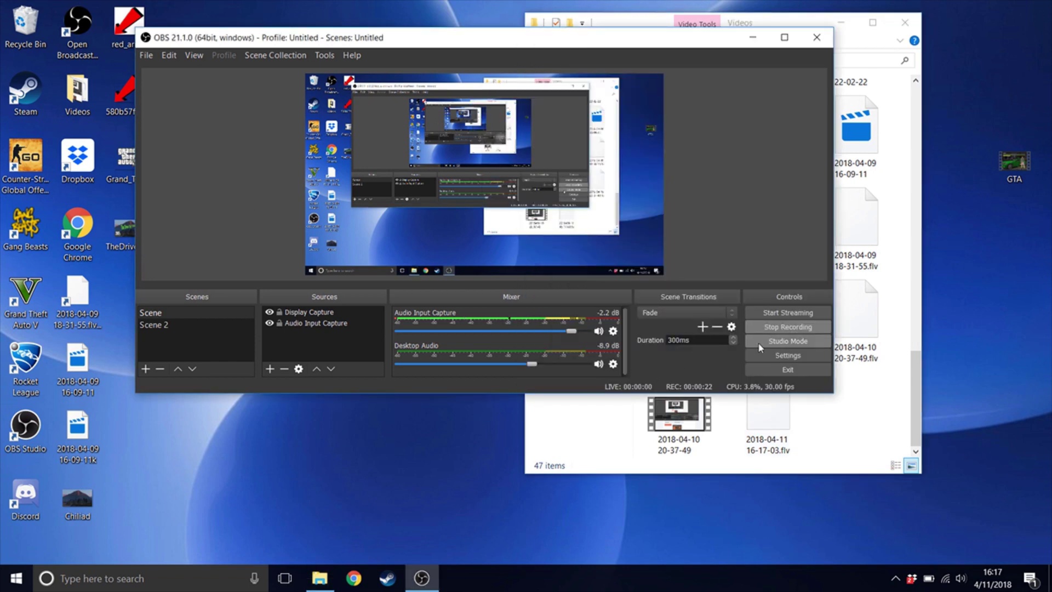
click(773, 356)
- Review the Output > Recording path and flv format, glance at Video, then close Settings with OK
click(253, 103)
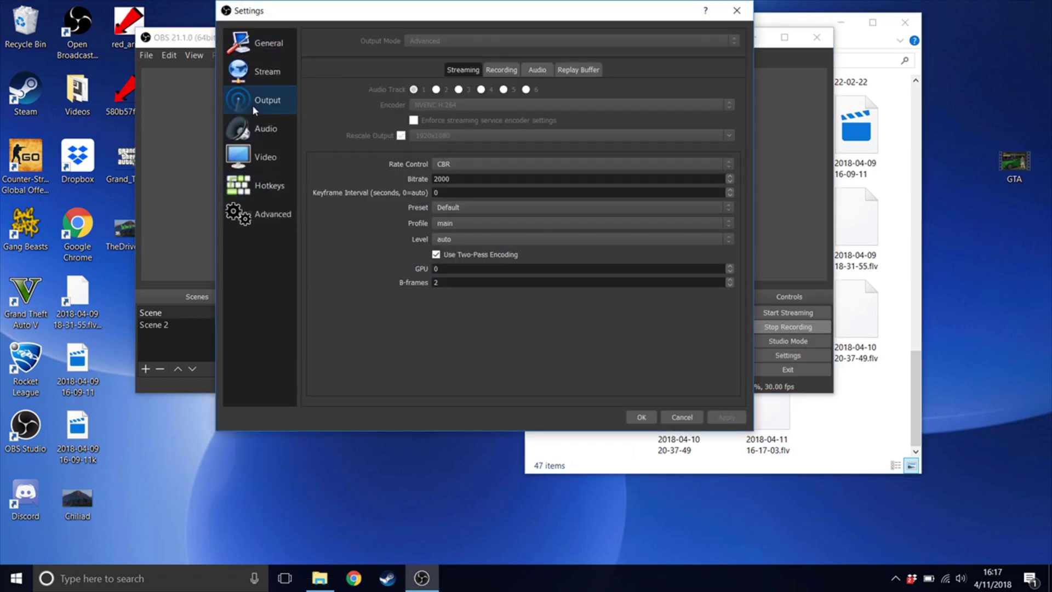
click(265, 77)
click(265, 44)
click(270, 101)
click(502, 70)
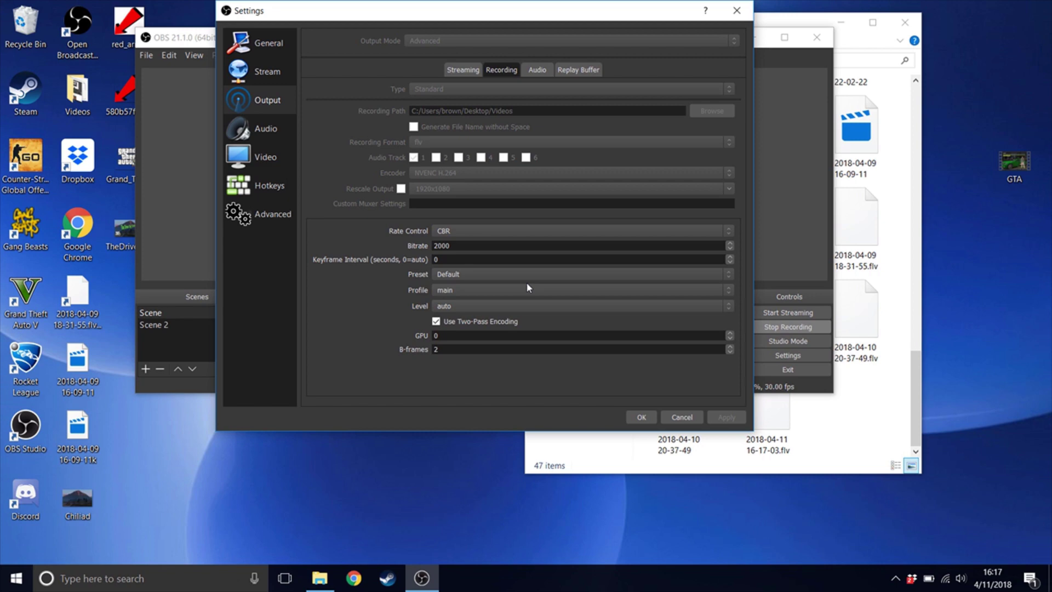
click(276, 159)
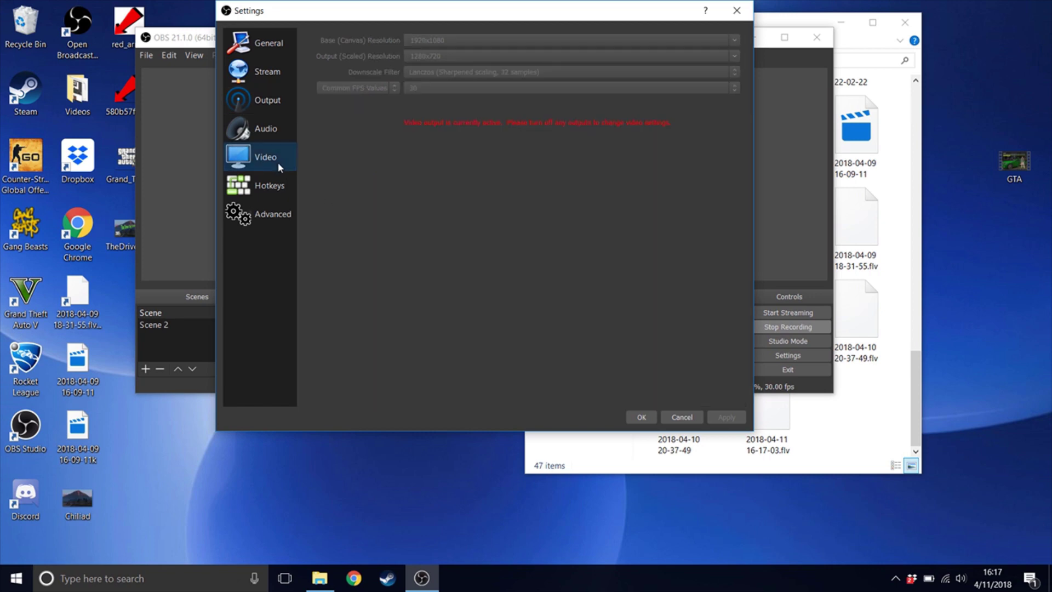
click(637, 418)
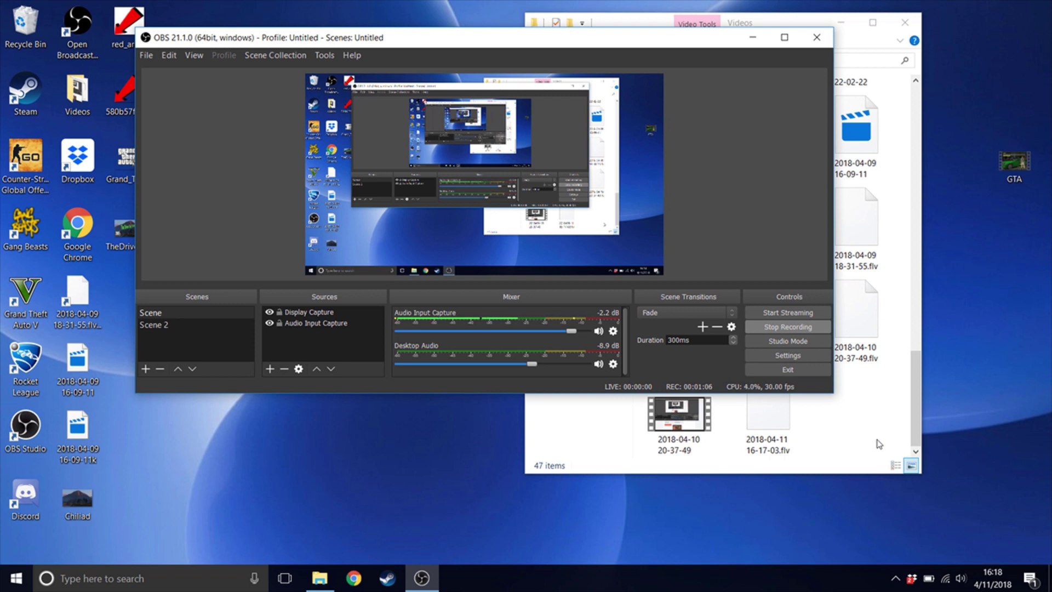
click(145, 54)
click(863, 384)
drag(768, 406, 830, 458)
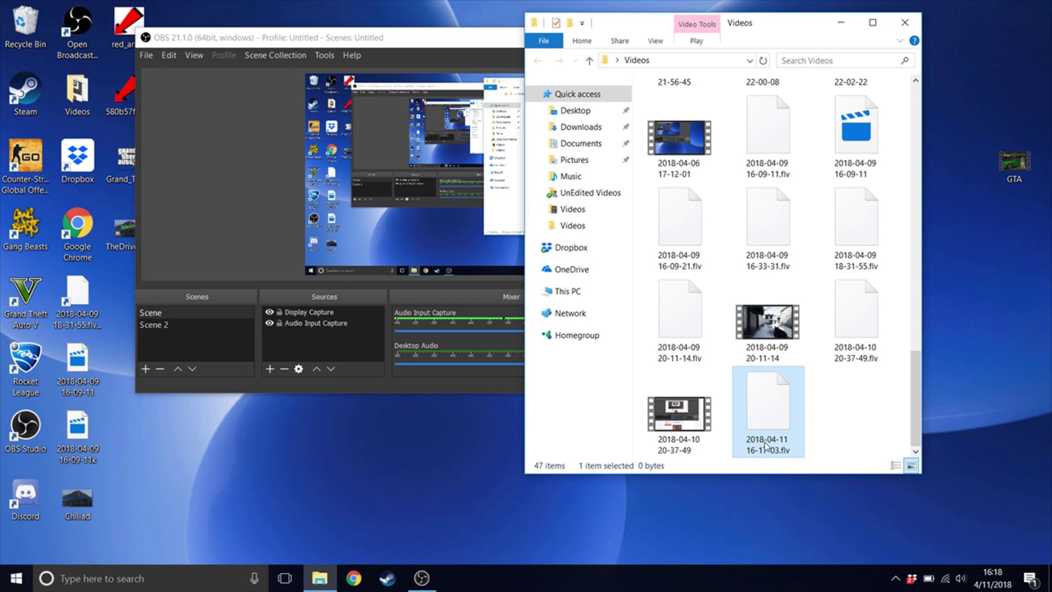
right_click(766, 447)
click(800, 411)
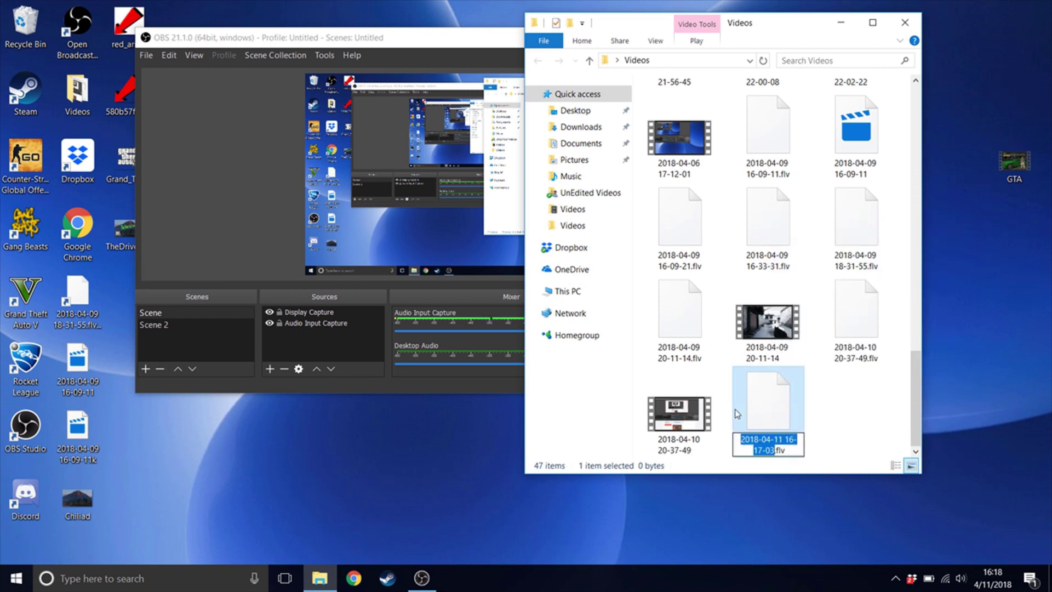
key(Return)
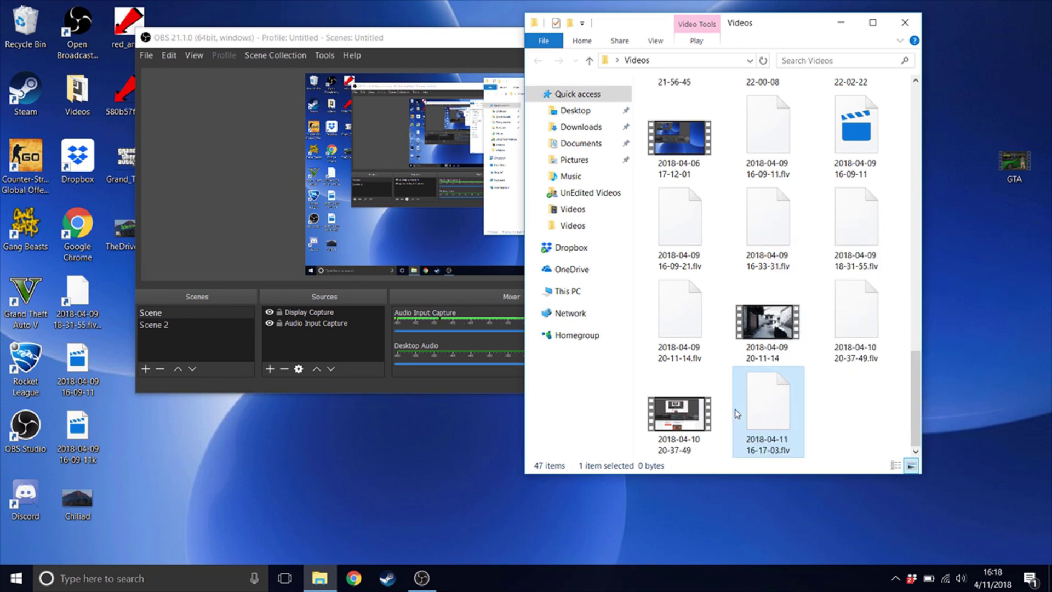
right_click(776, 449)
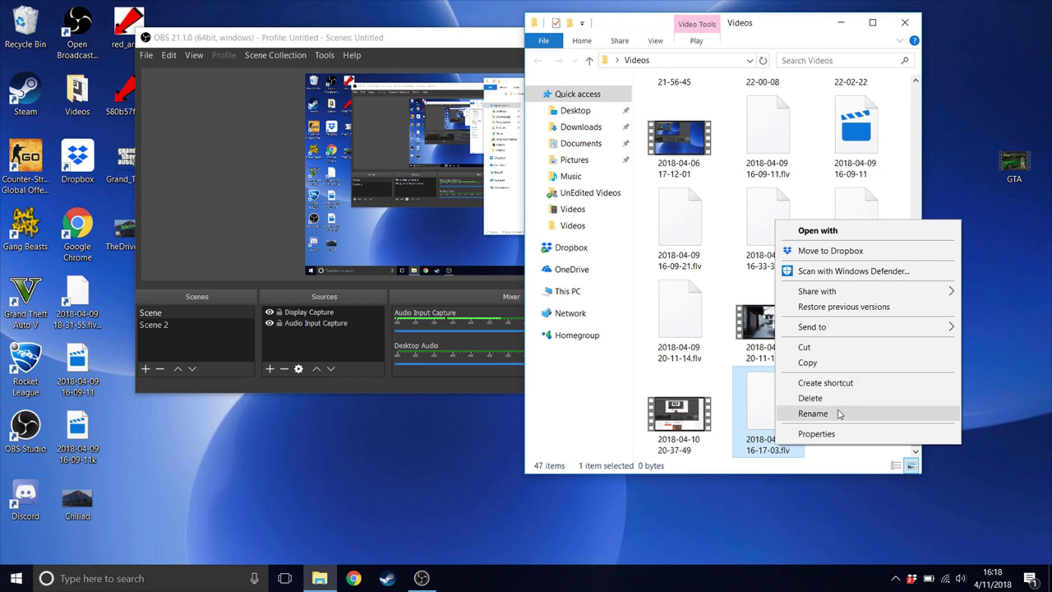
click(837, 409)
text(vid.flv)
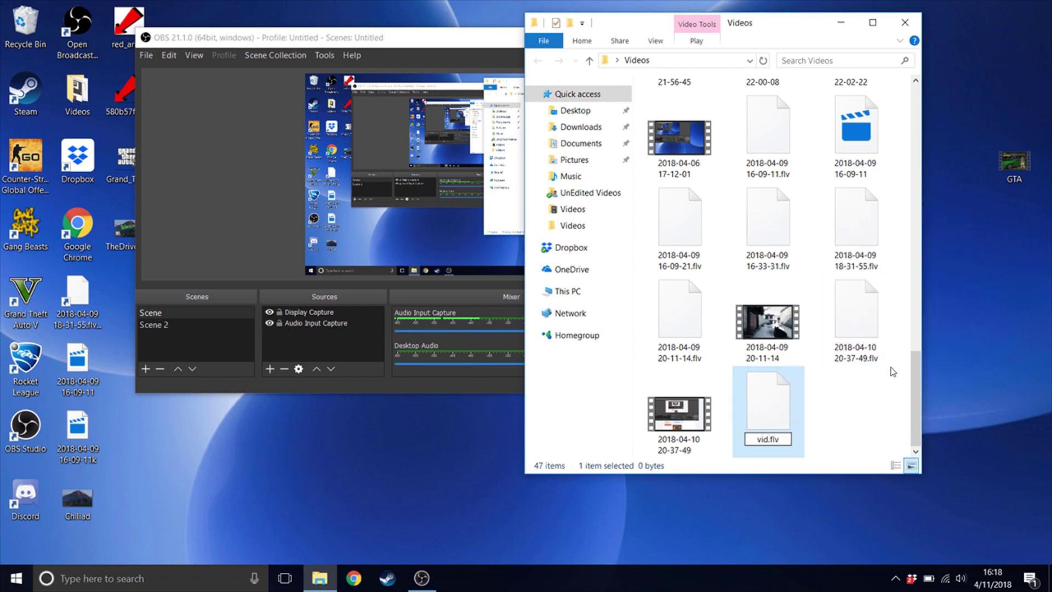
key(Return)
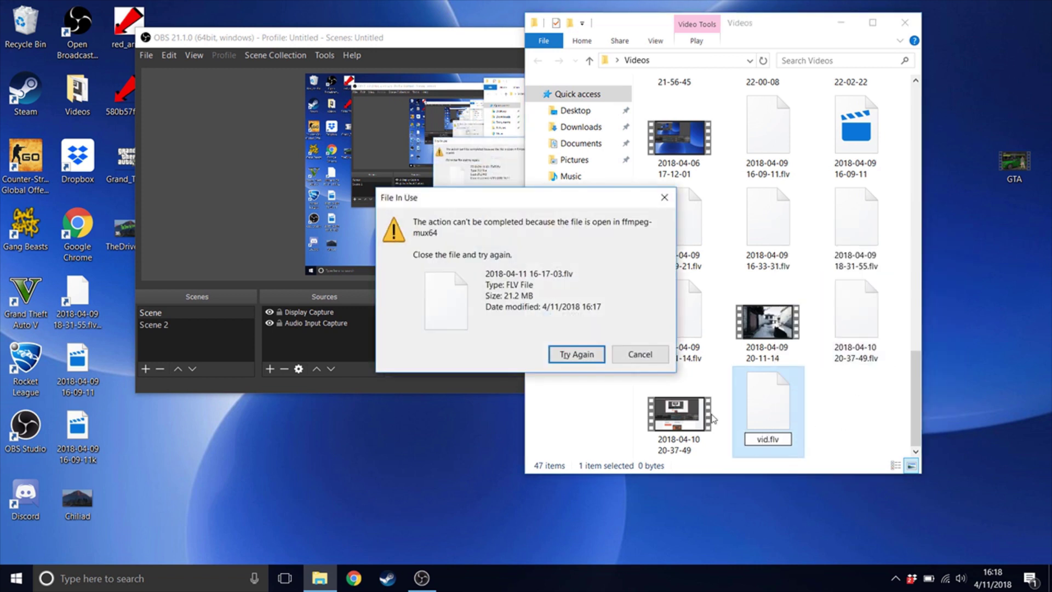
click(631, 355)
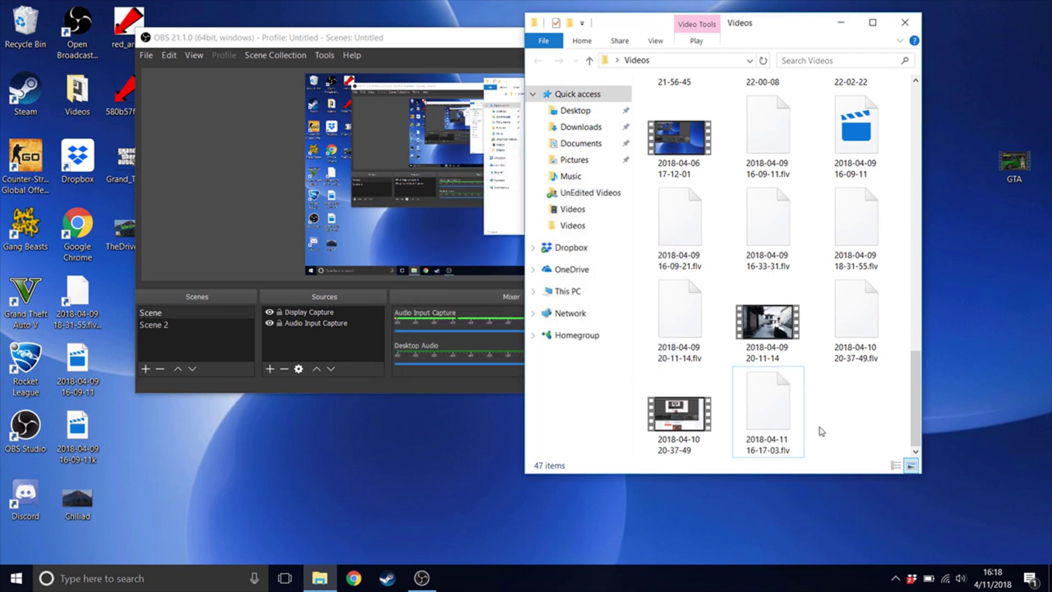
click(856, 356)
right_click(858, 360)
click(893, 327)
text(vid.flv)
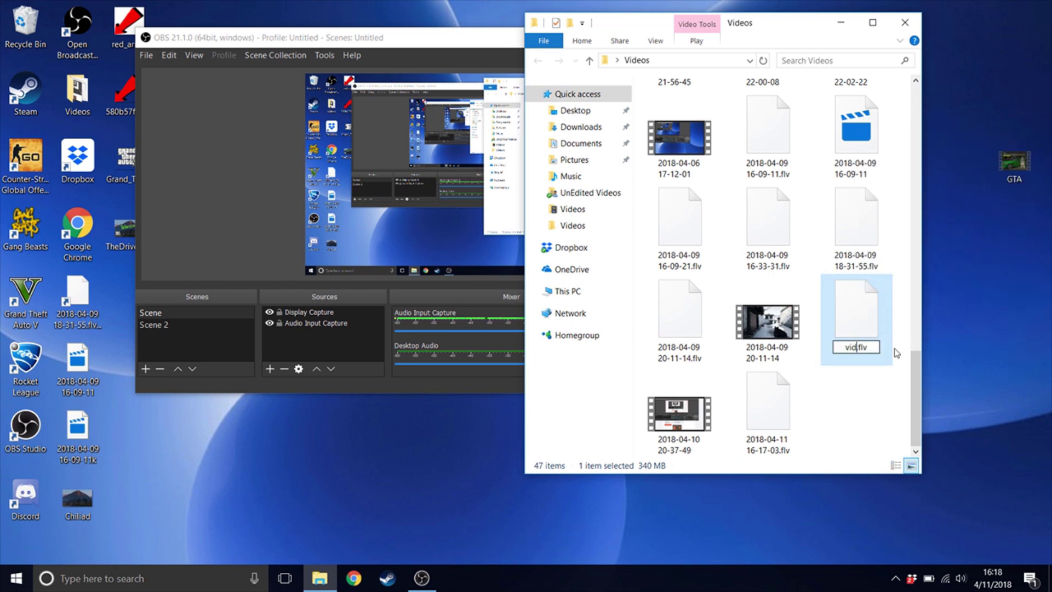
click(883, 405)
drag(877, 335, 854, 461)
click(854, 394)
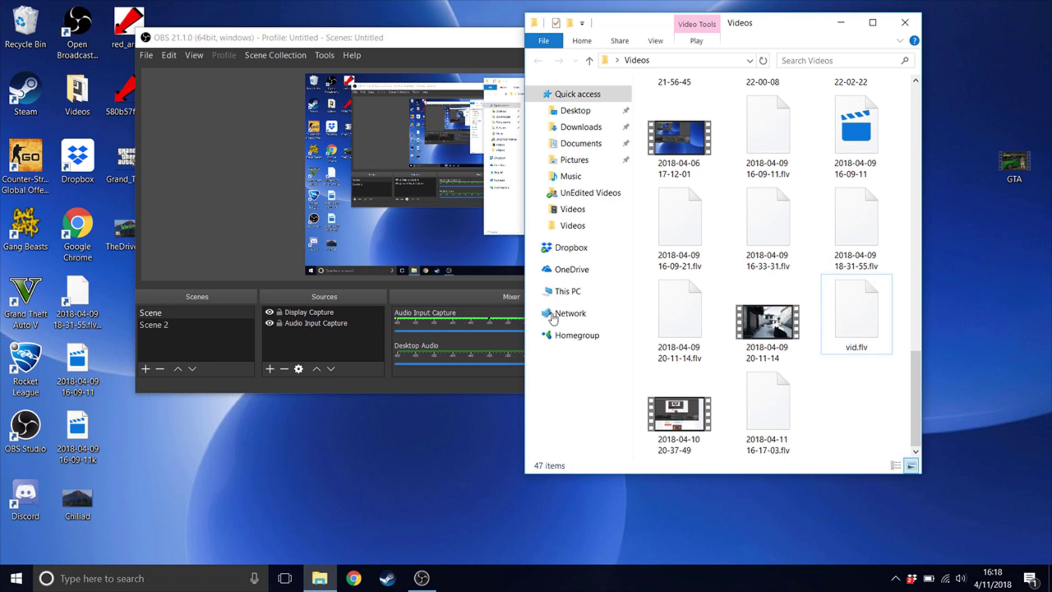
click(268, 159)
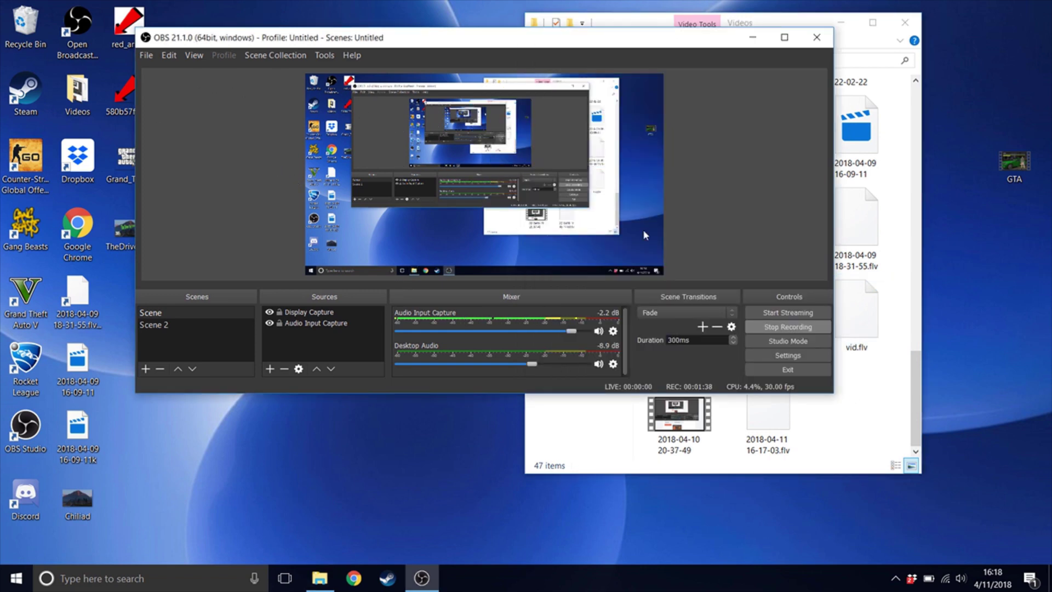
click(795, 356)
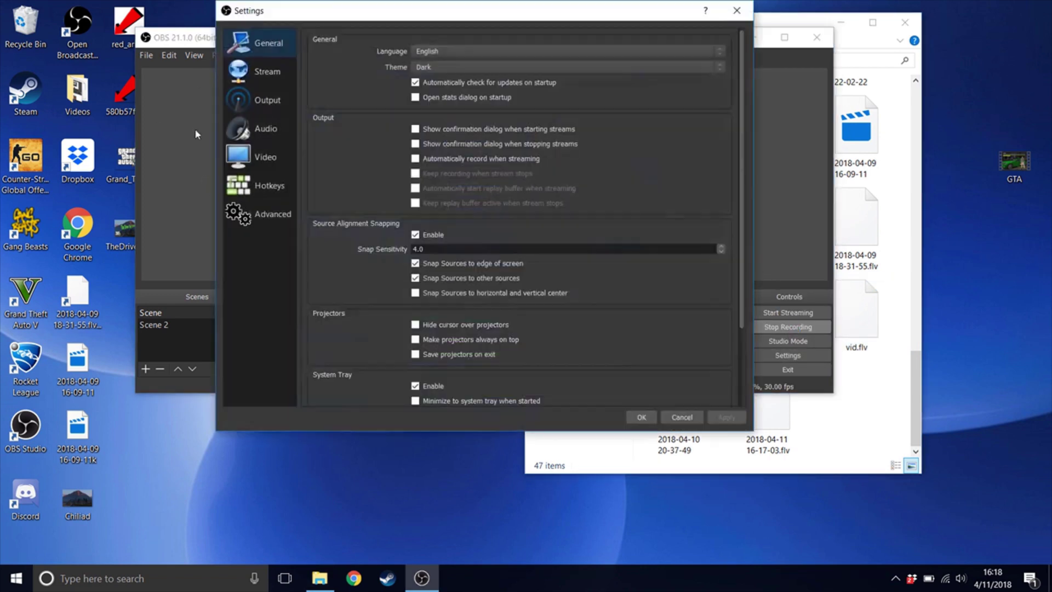
click(265, 157)
click(267, 71)
click(264, 104)
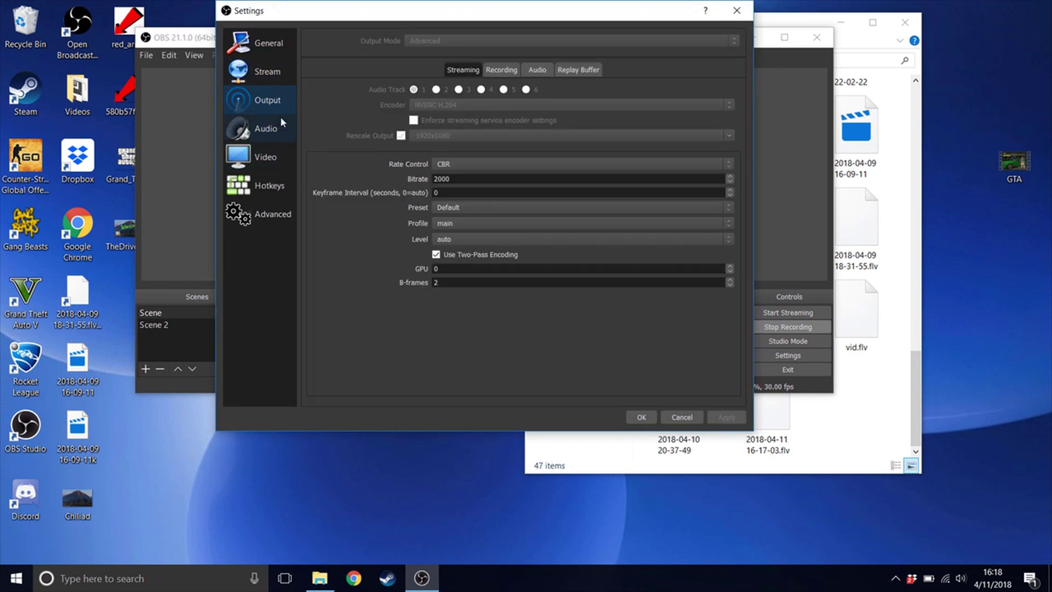
click(497, 71)
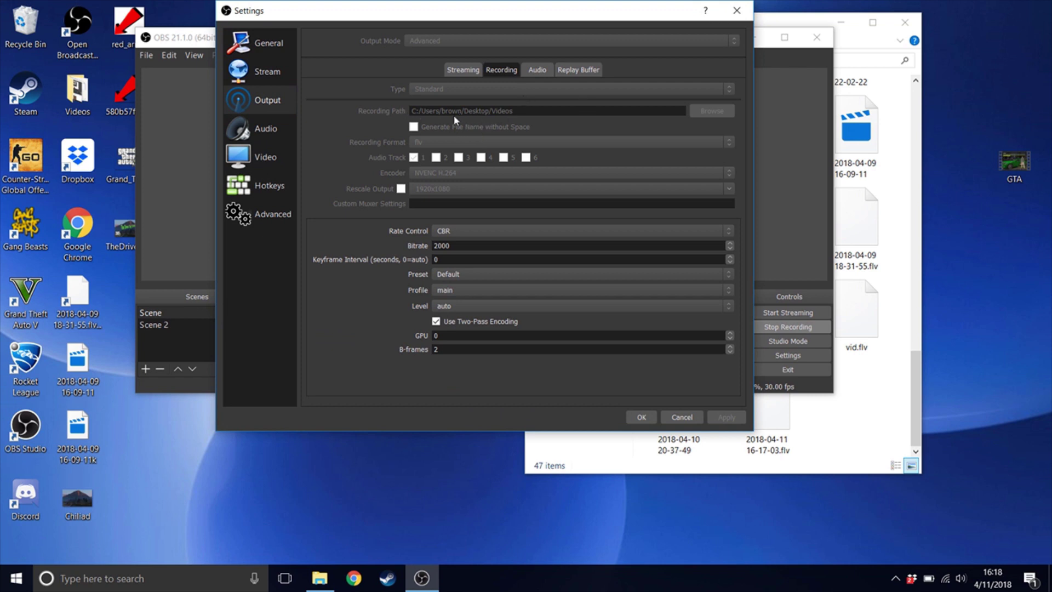
click(907, 271)
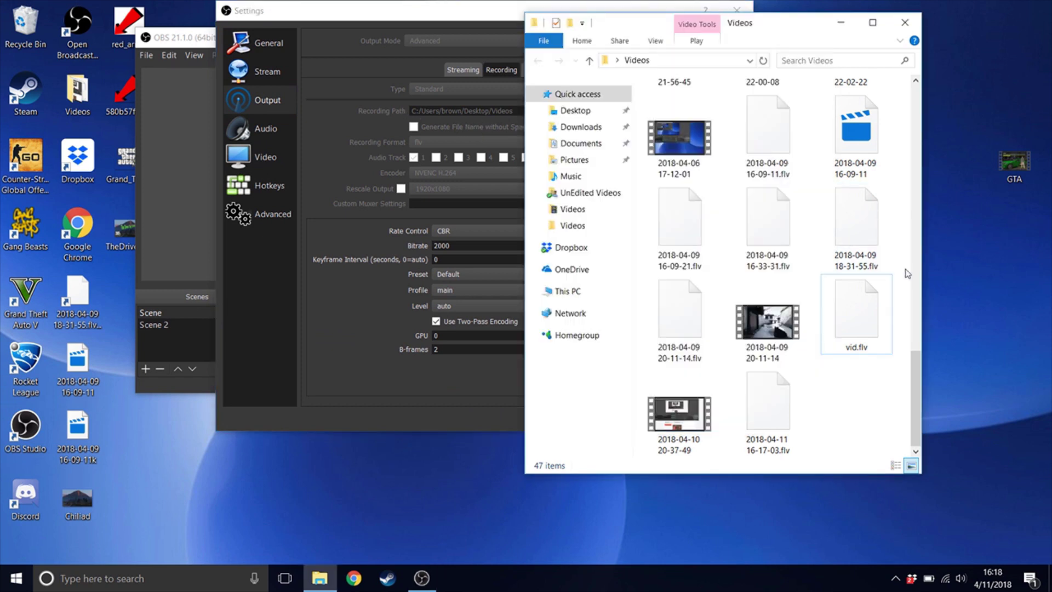
click(302, 80)
click(267, 128)
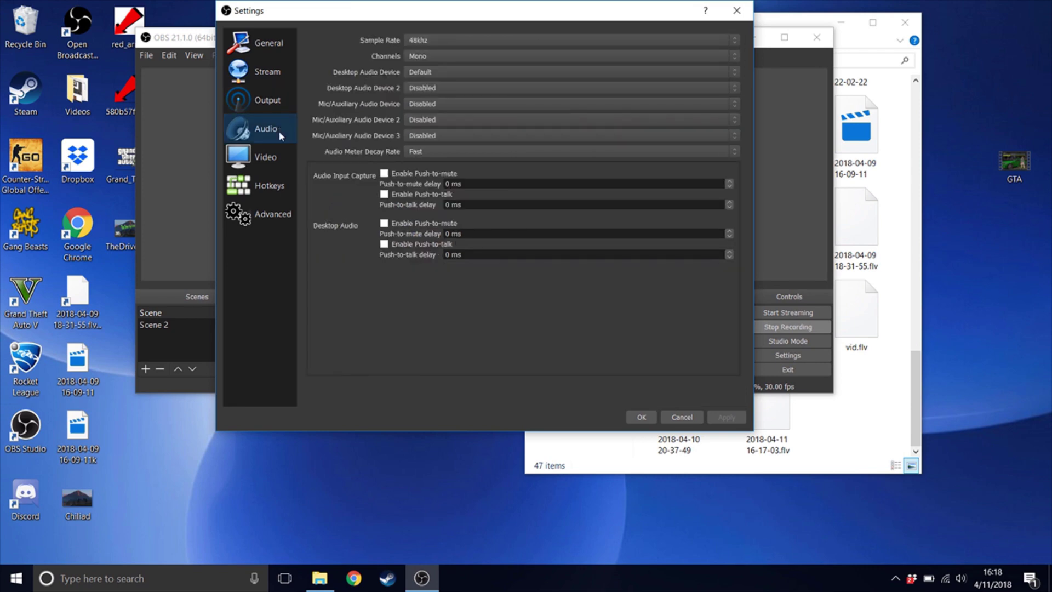
click(641, 418)
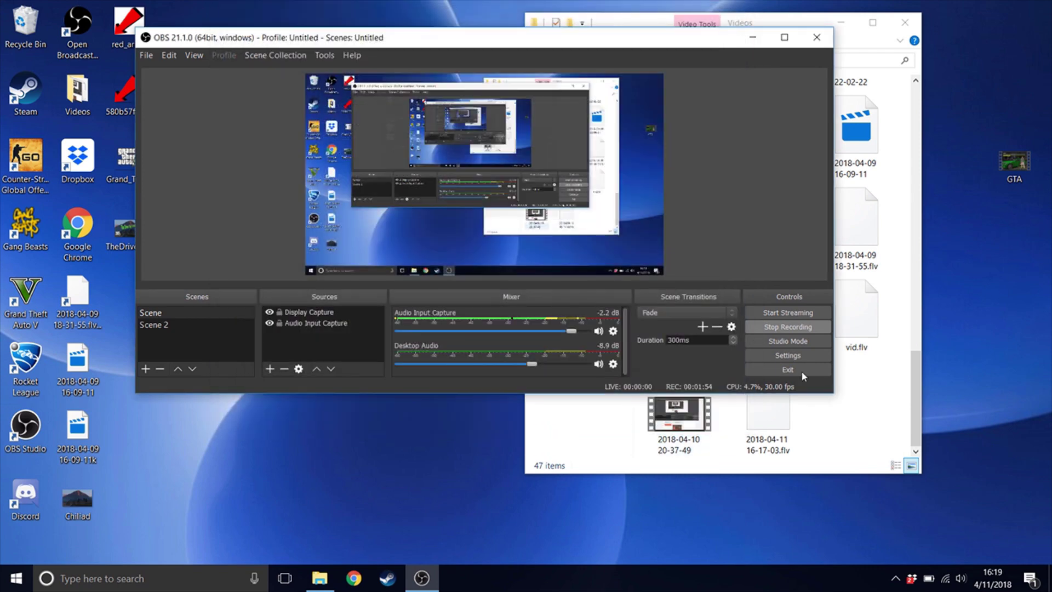
- Drag vid.flv from the Videos folder onto the desktop and back again
click(655, 425)
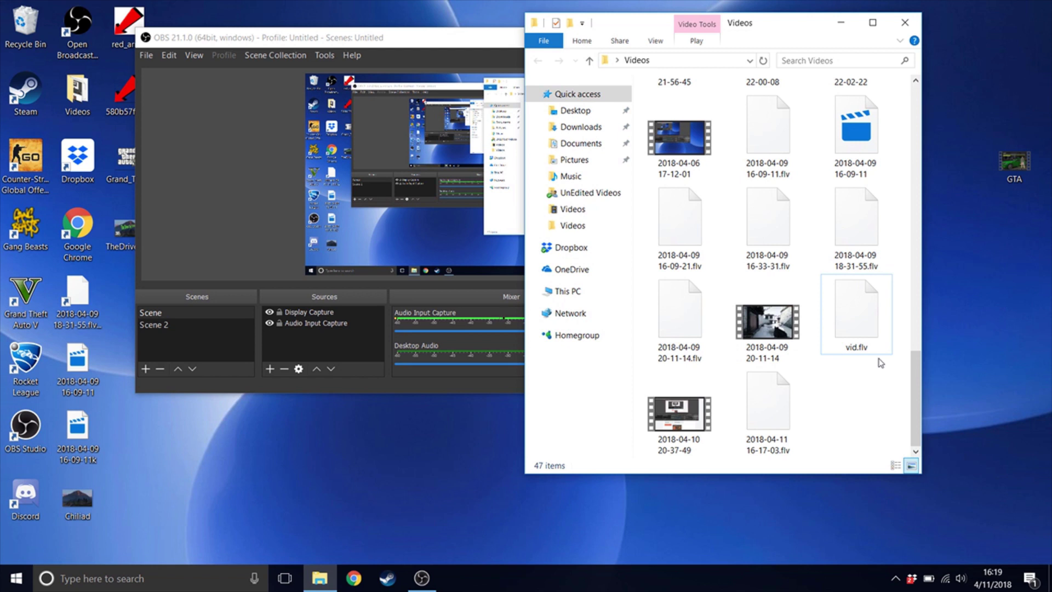
drag(856, 320, 352, 483)
drag(338, 433, 832, 427)
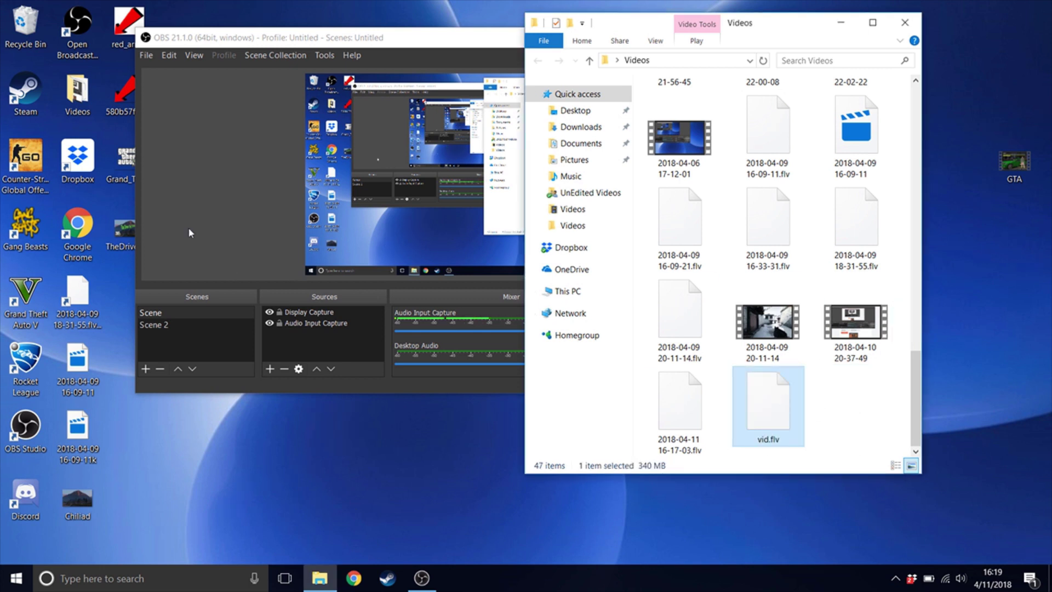
- Maximize the OBS Studio main window and open its File menu
click(175, 220)
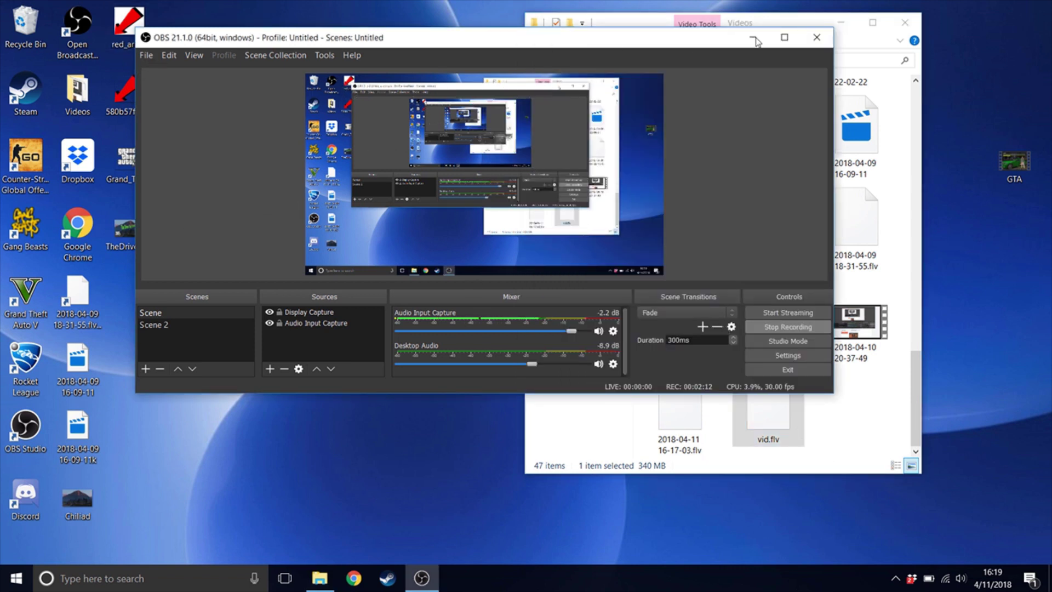
click(785, 37)
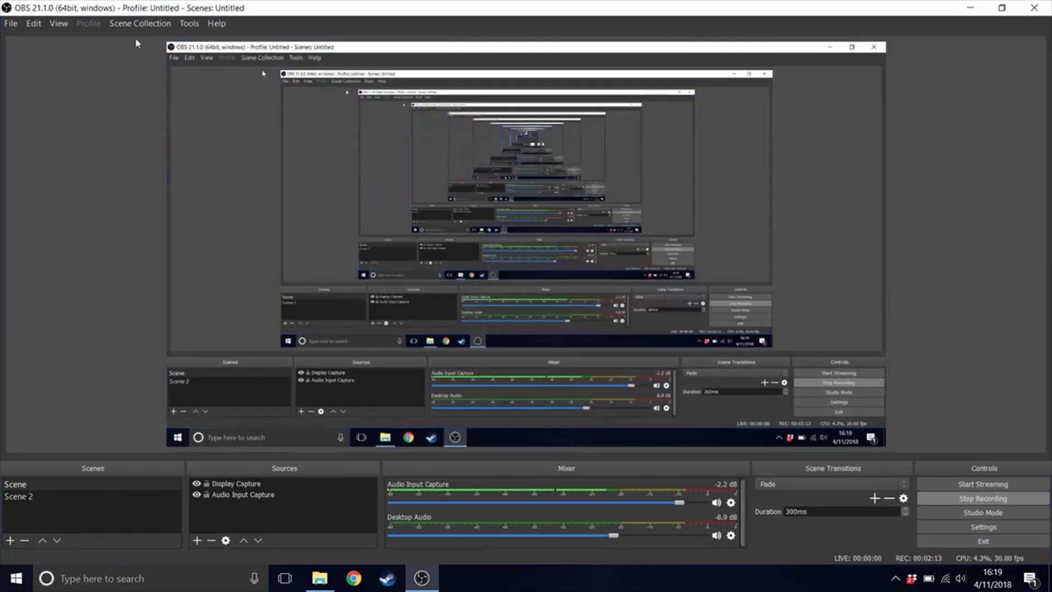
click(12, 24)
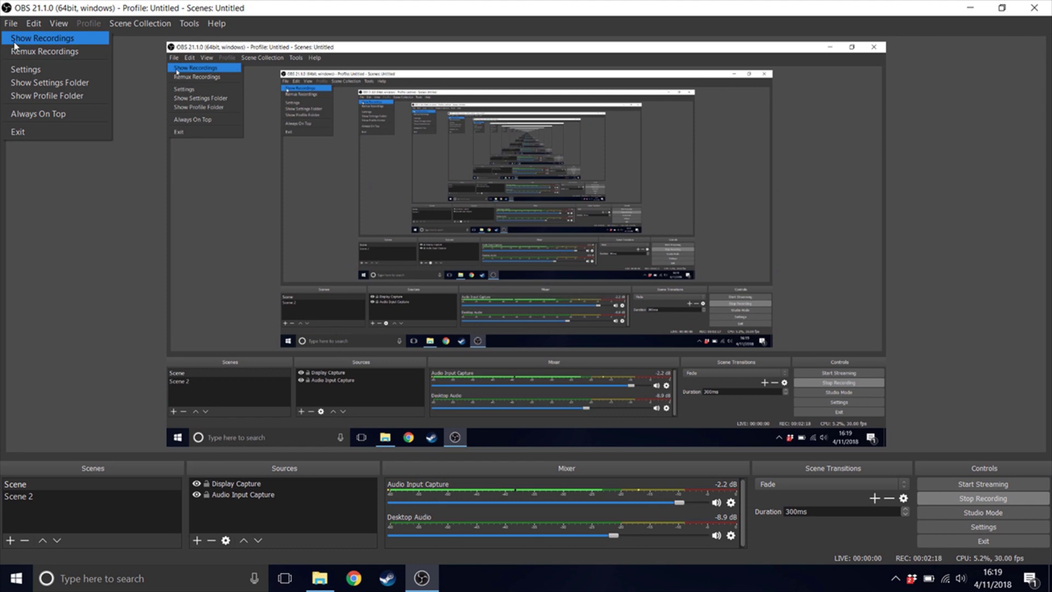
- Remux Videos\vid.flv into vid.mp4 with Remux Recordings, then close the remux window
click(18, 48)
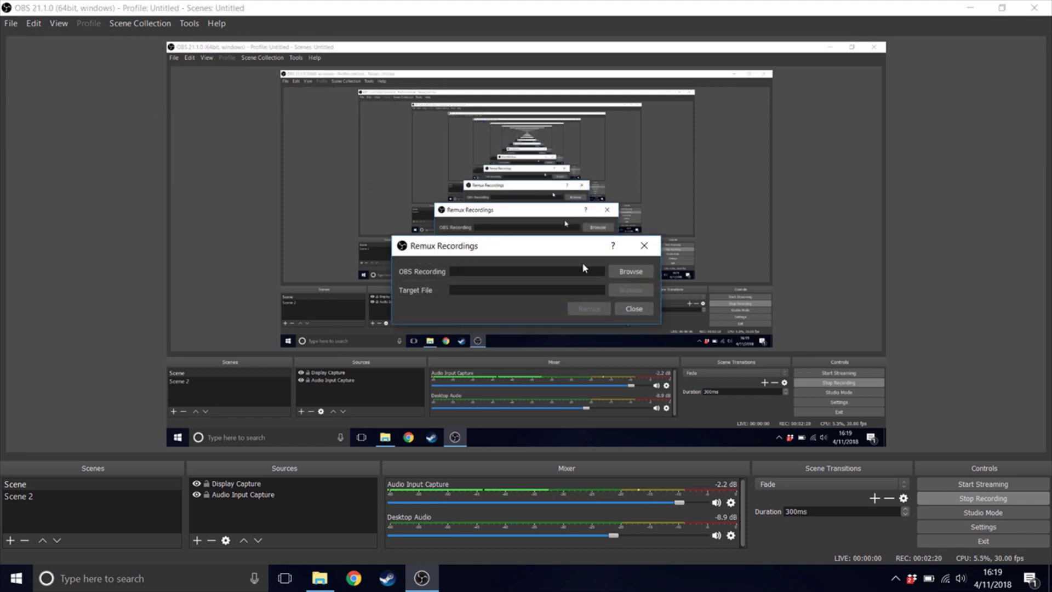
click(619, 277)
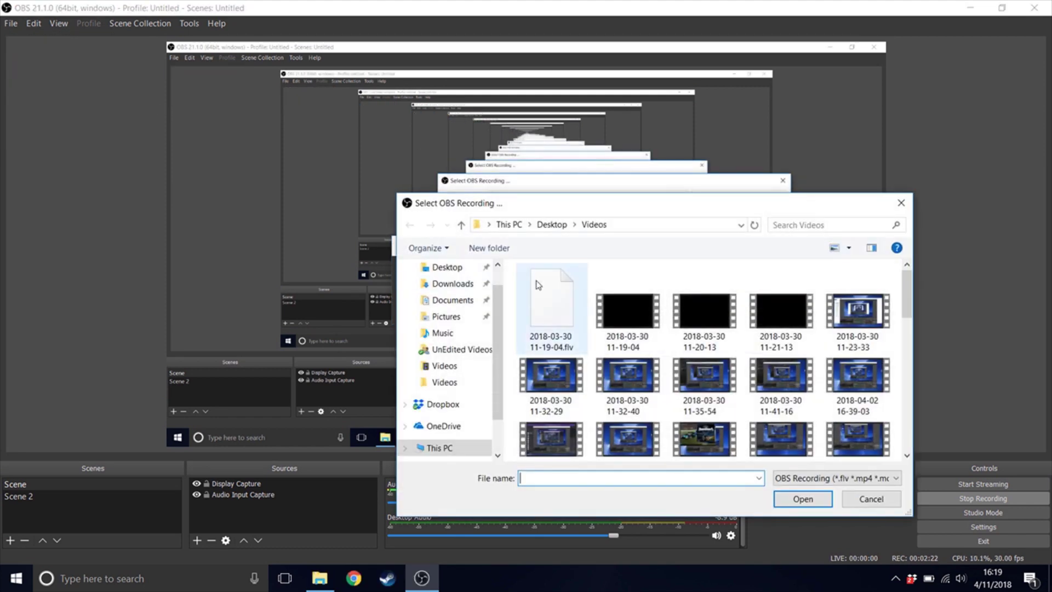
scroll(678, 340, down, 10)
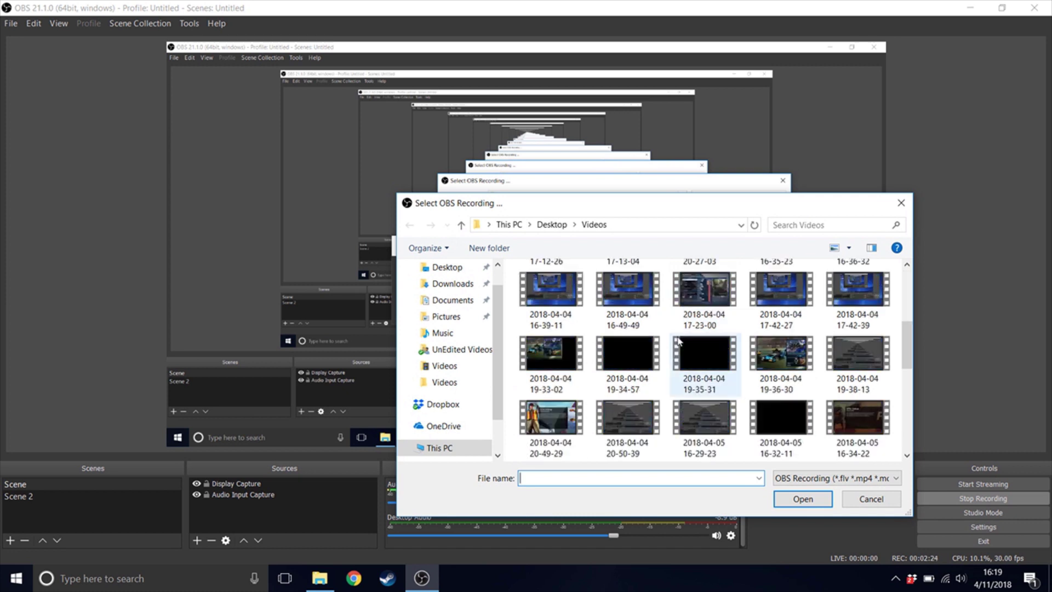
click(629, 444)
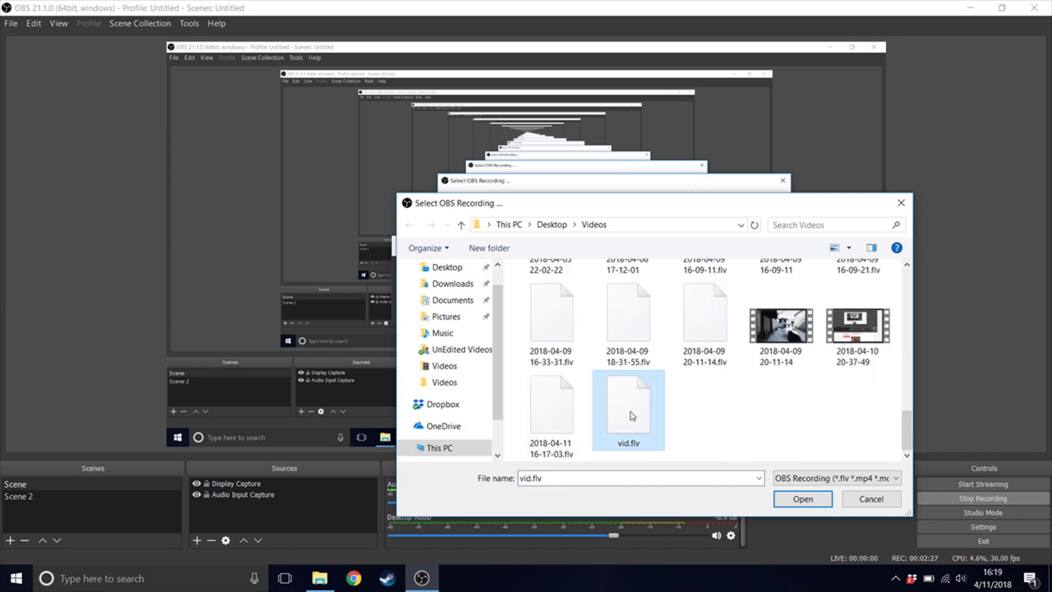
click(803, 498)
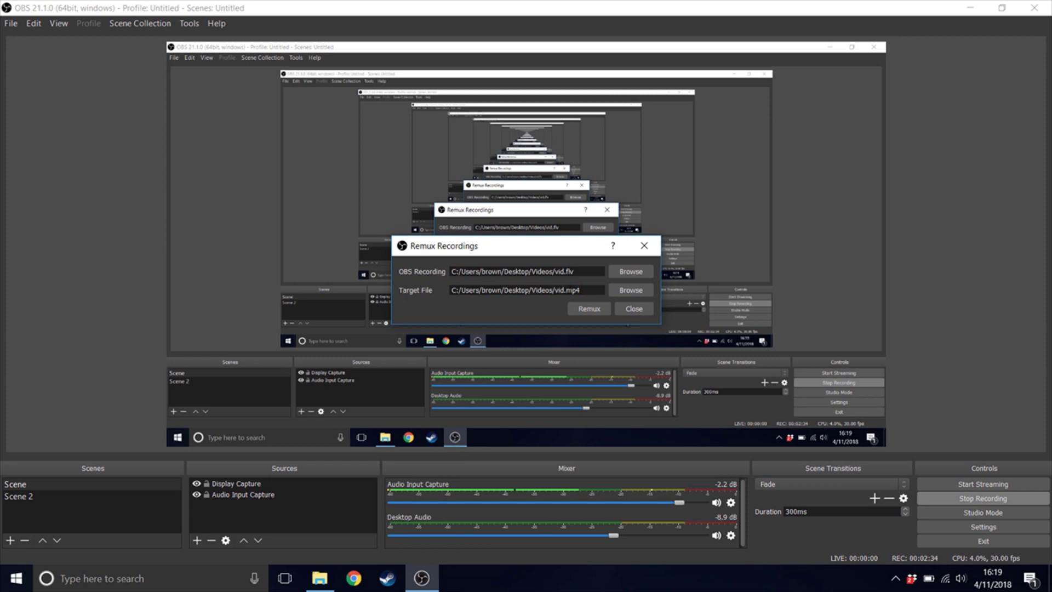
click(600, 312)
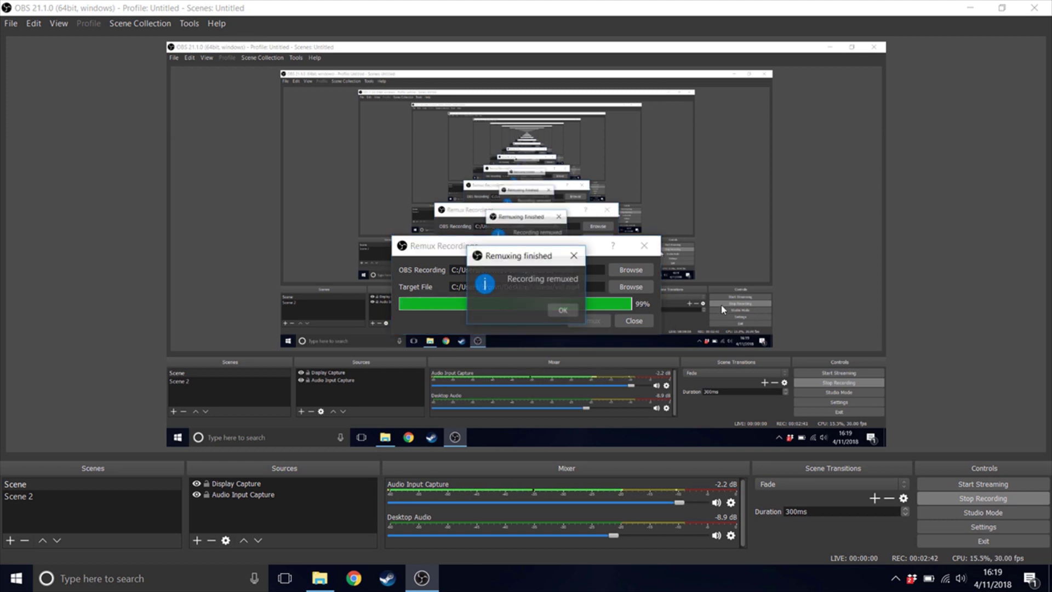
click(564, 309)
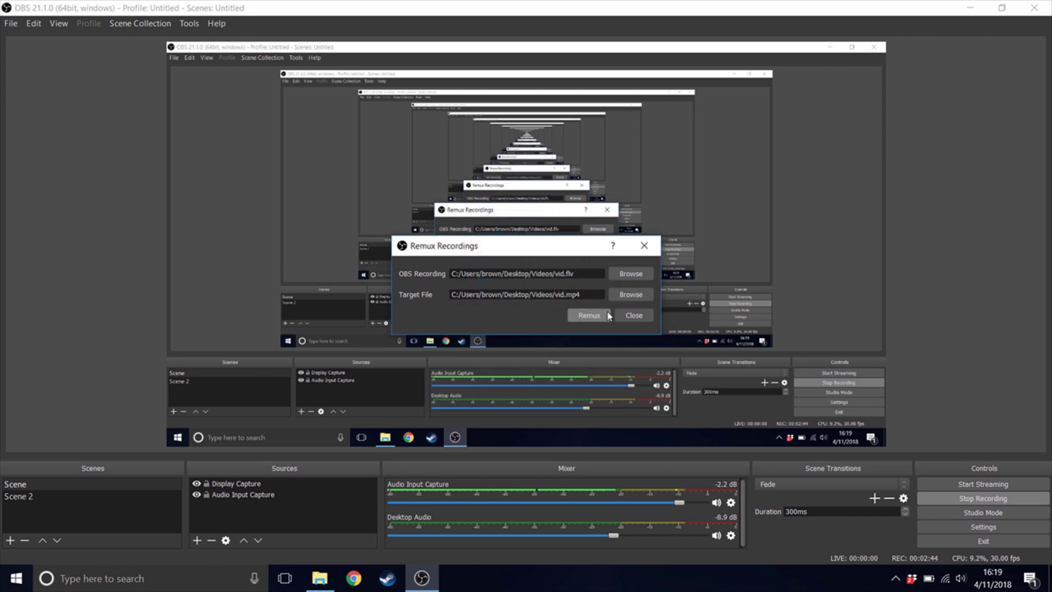
click(626, 317)
- Locate the new vid file in Videos and drag vid.flv out onto the desktop
click(1002, 8)
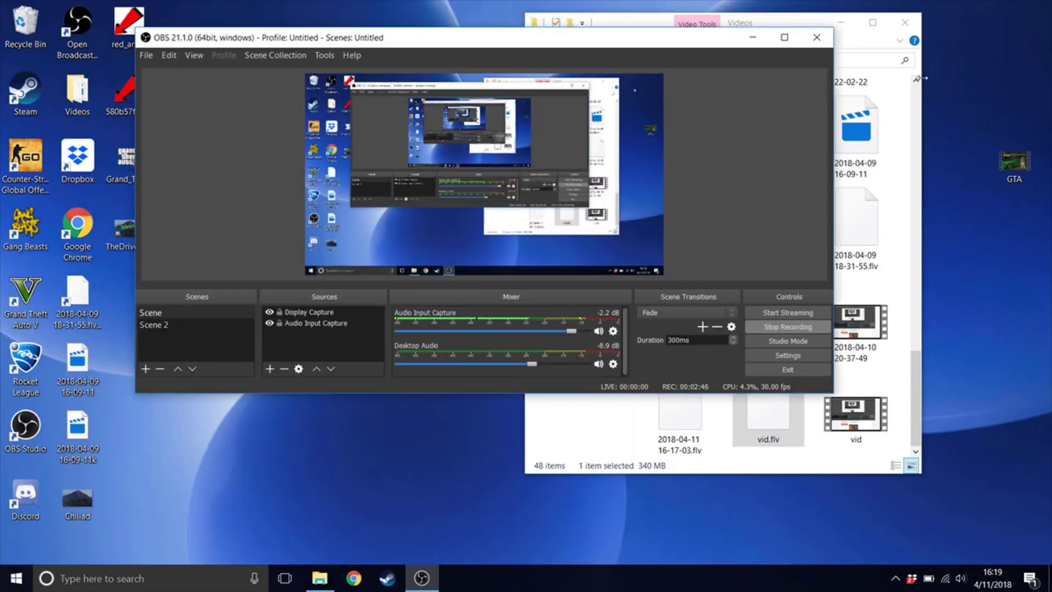
click(904, 219)
click(827, 439)
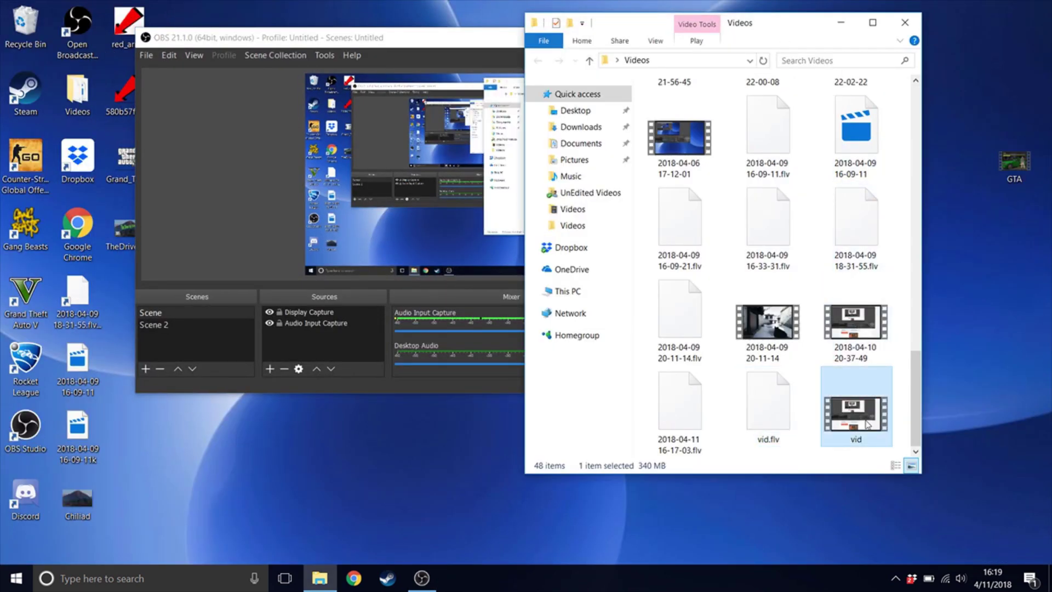
click(812, 459)
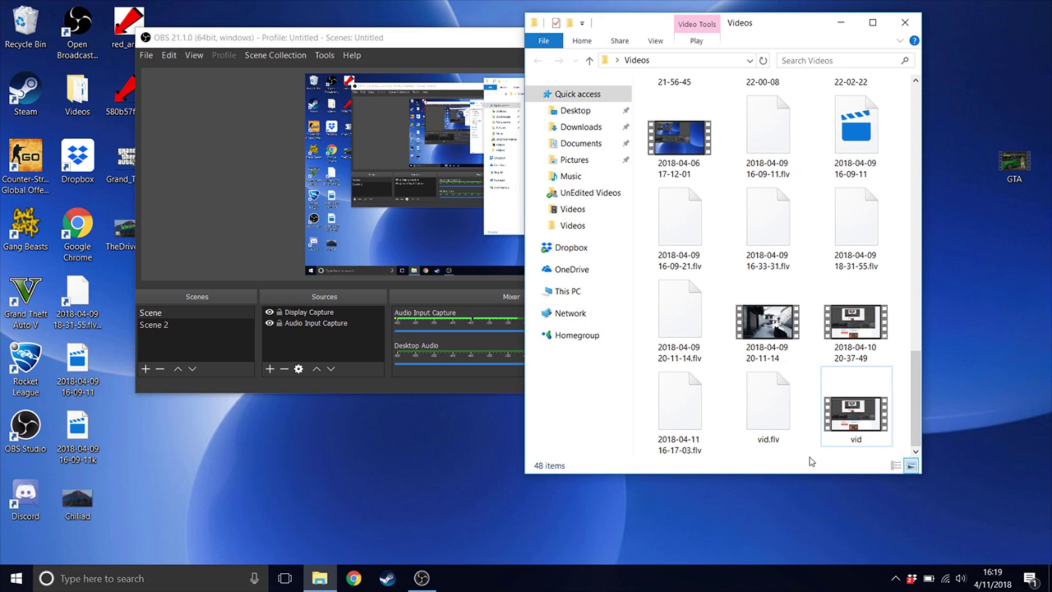
click(872, 414)
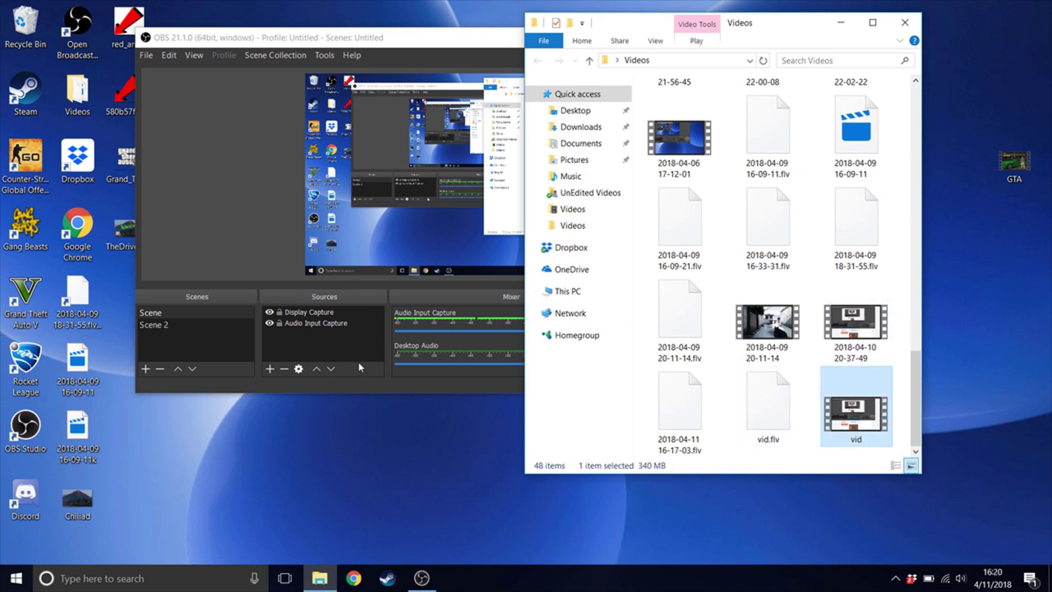
click(771, 428)
drag(770, 428, 308, 486)
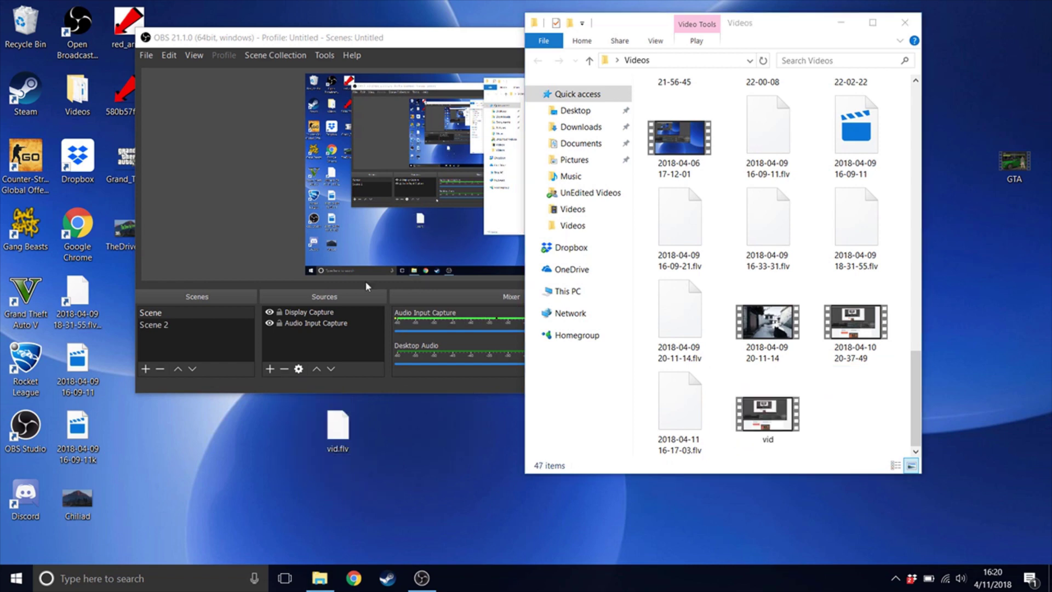
- Maximize OBS Studio again and bring up File > Remux Recordings
click(438, 383)
click(786, 36)
click(14, 25)
click(39, 52)
- Remux Desktop\vid.flv into Desktop\vid.mp4, close the remux window, and minimize OBS
click(628, 273)
click(547, 225)
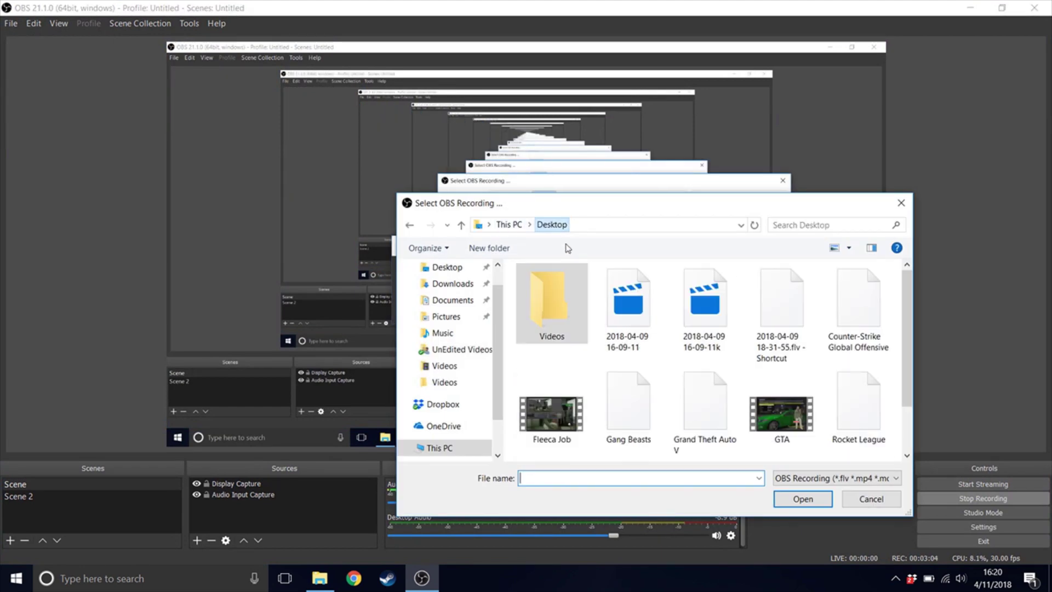
scroll(570, 416, down, 2)
click(570, 431)
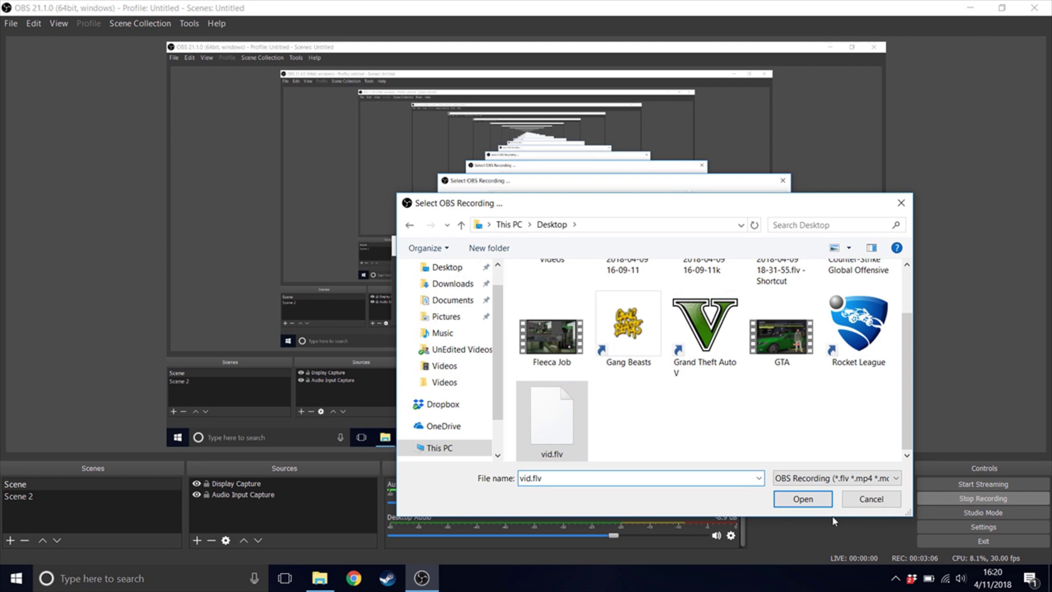
click(816, 498)
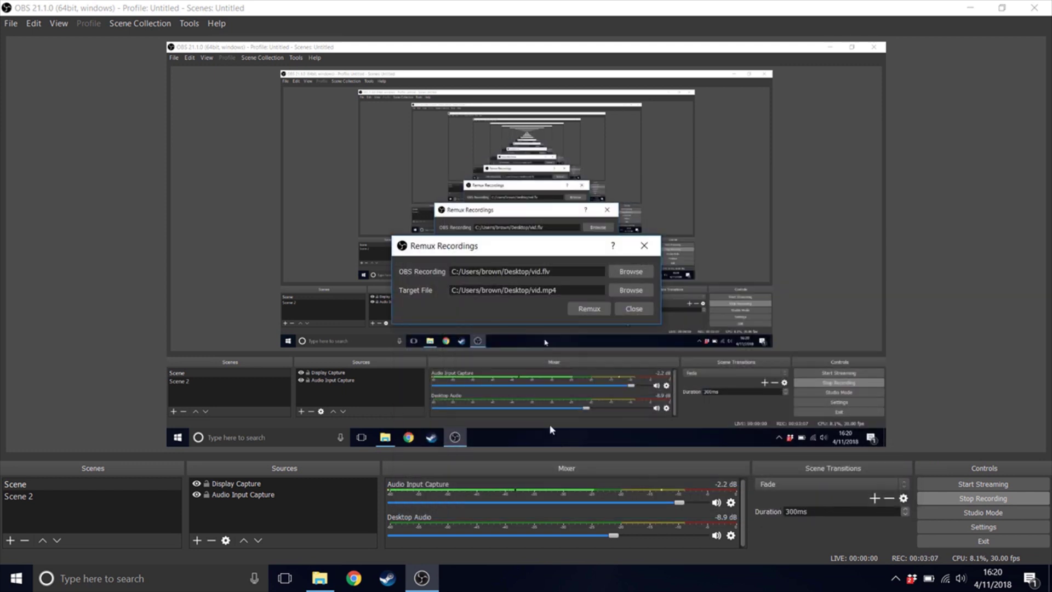
click(599, 310)
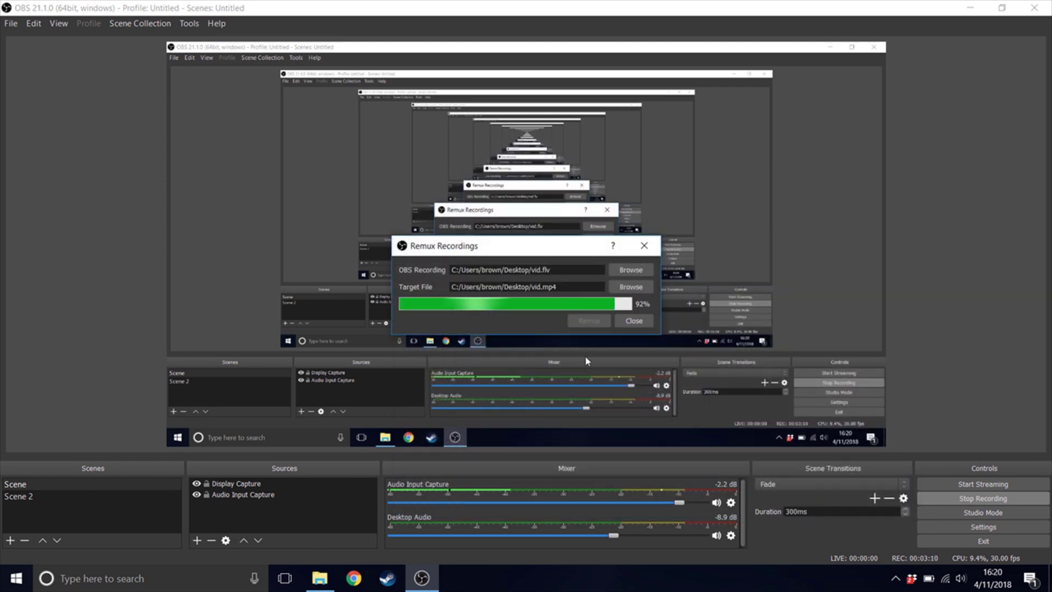
click(564, 310)
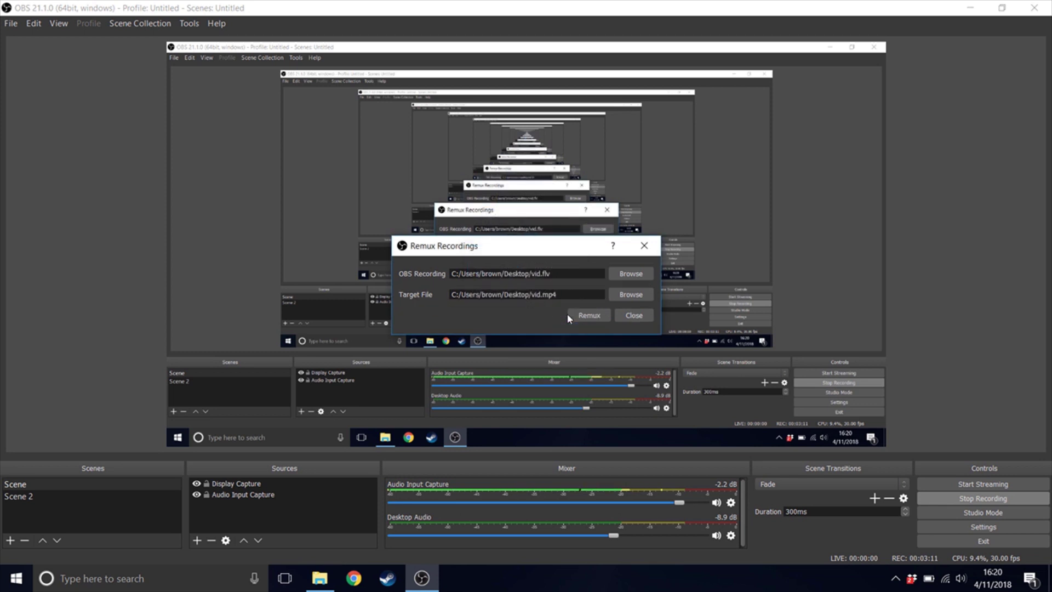
click(644, 321)
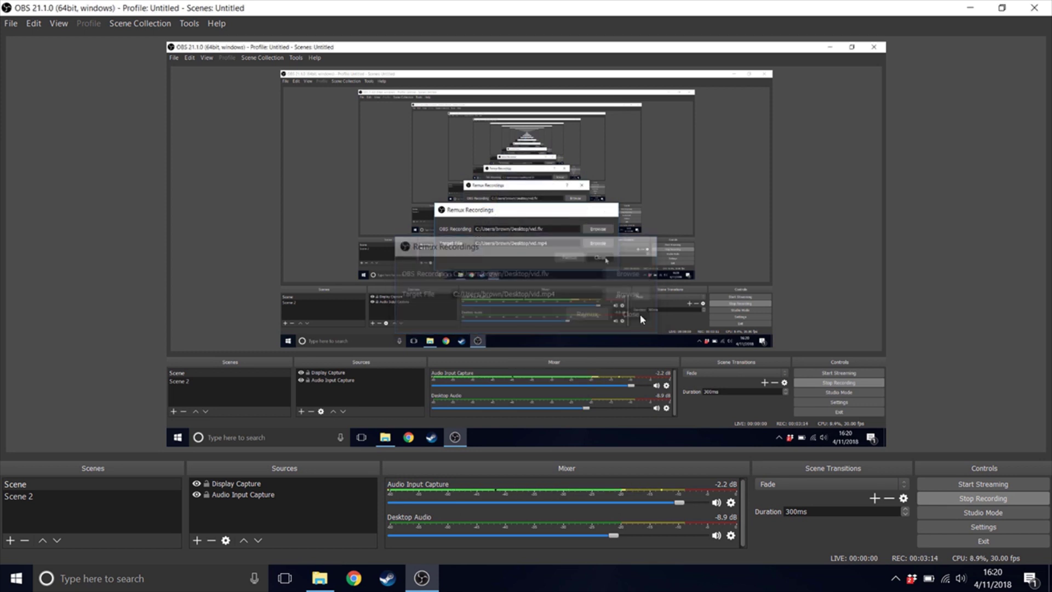
click(970, 8)
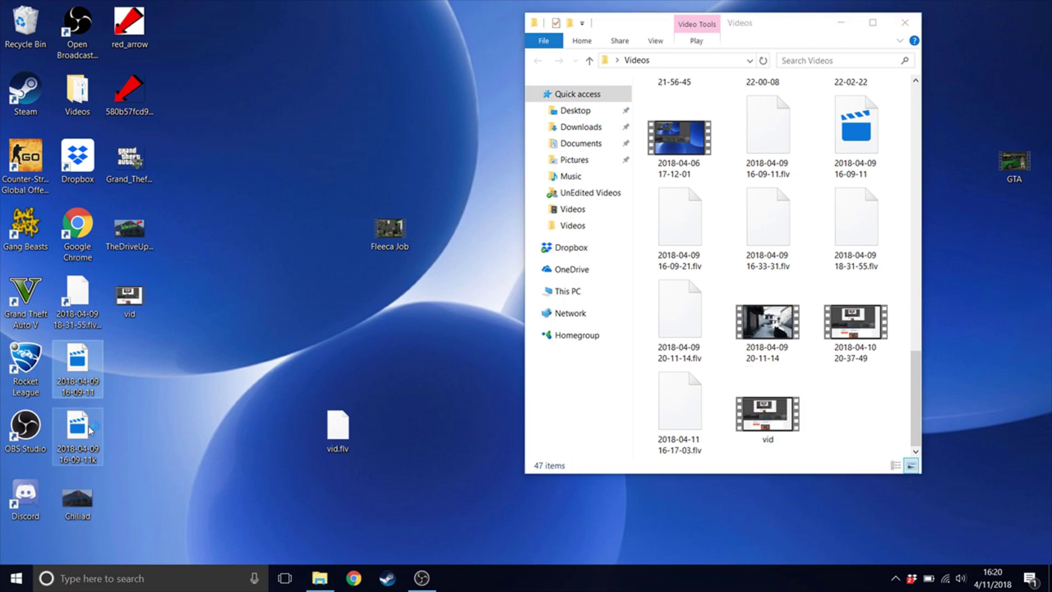
double_click(87, 454)
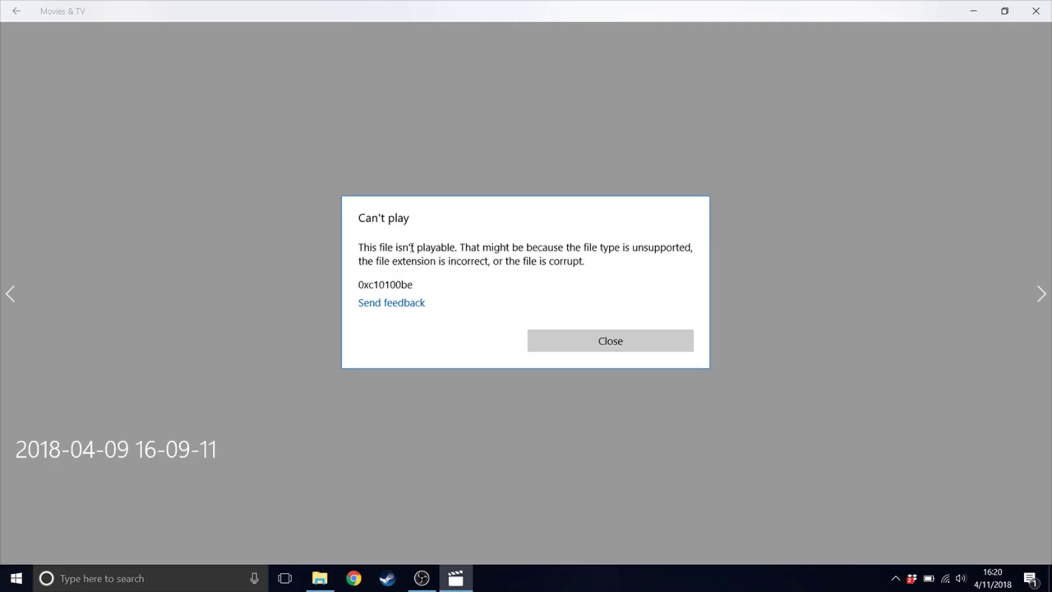
click(574, 351)
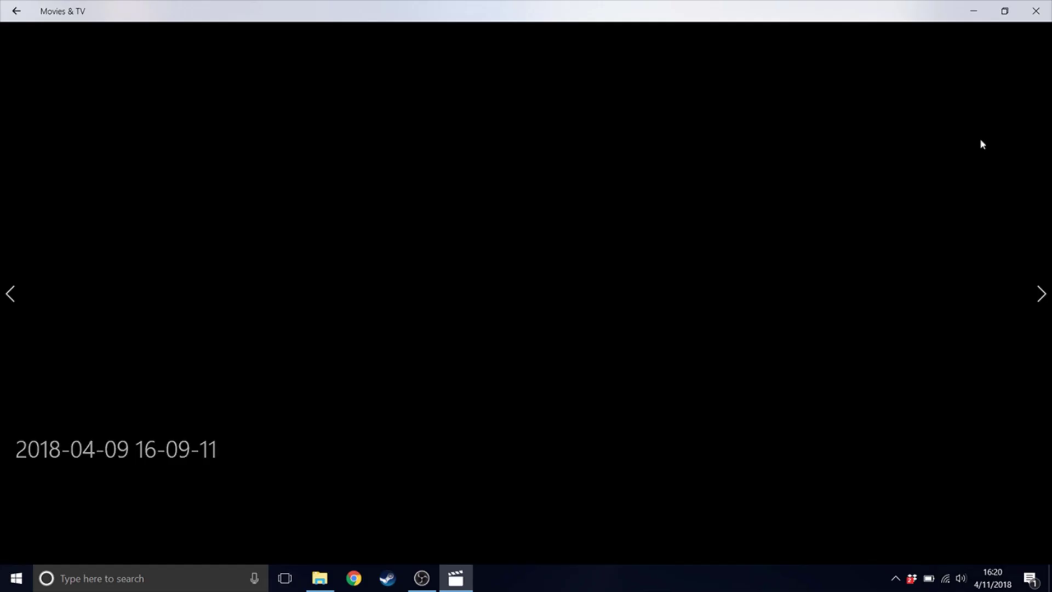
click(1036, 11)
drag(344, 440, 293, 442)
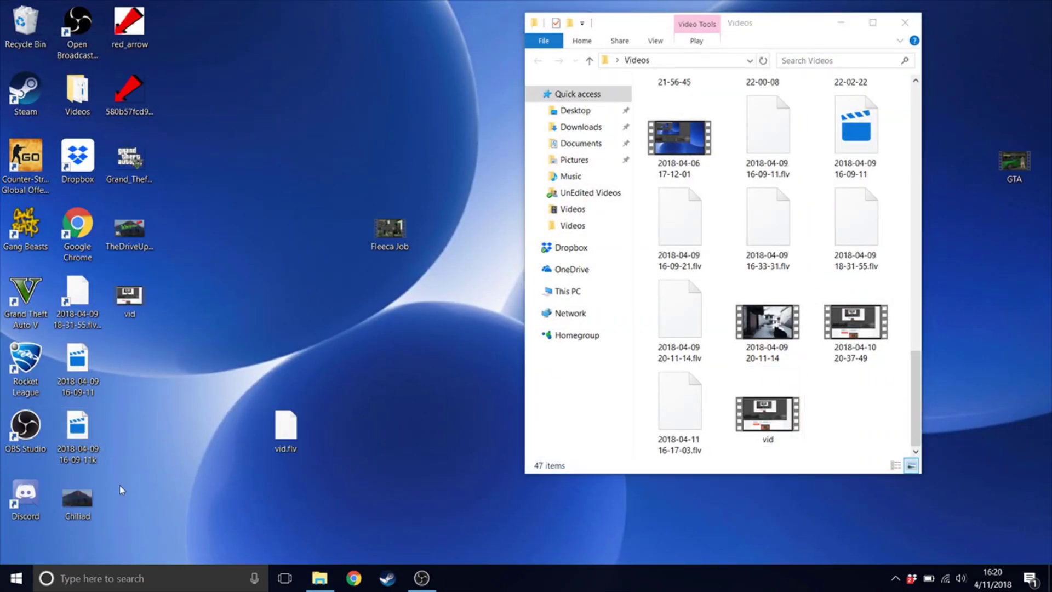
- Drag the vid.flv desktop icon into the Explorer Videos window and deselect it there
click(294, 435)
drag(294, 434, 347, 433)
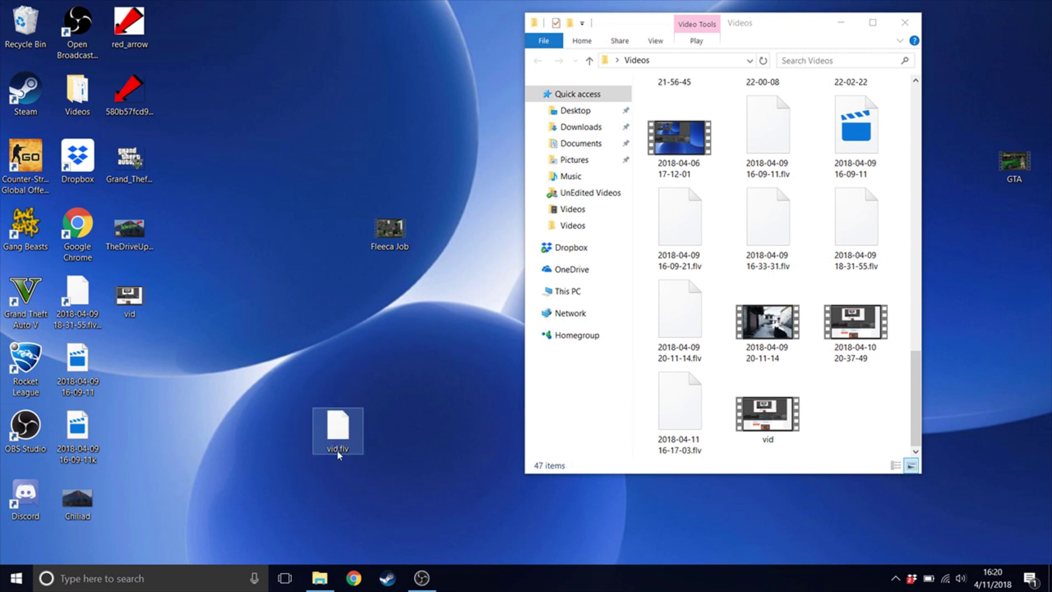
drag(331, 444, 849, 397)
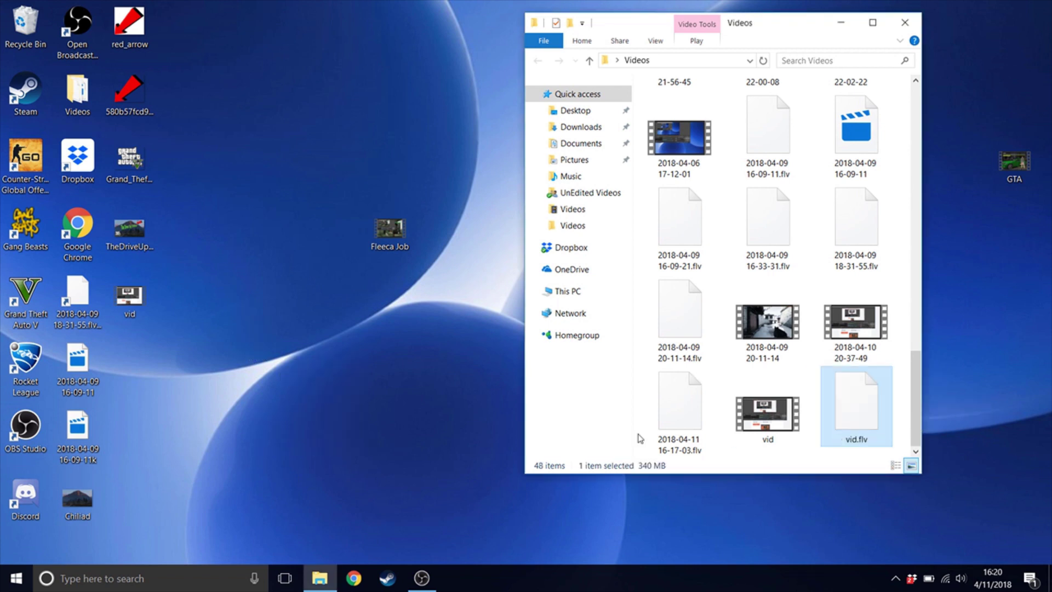
click(368, 290)
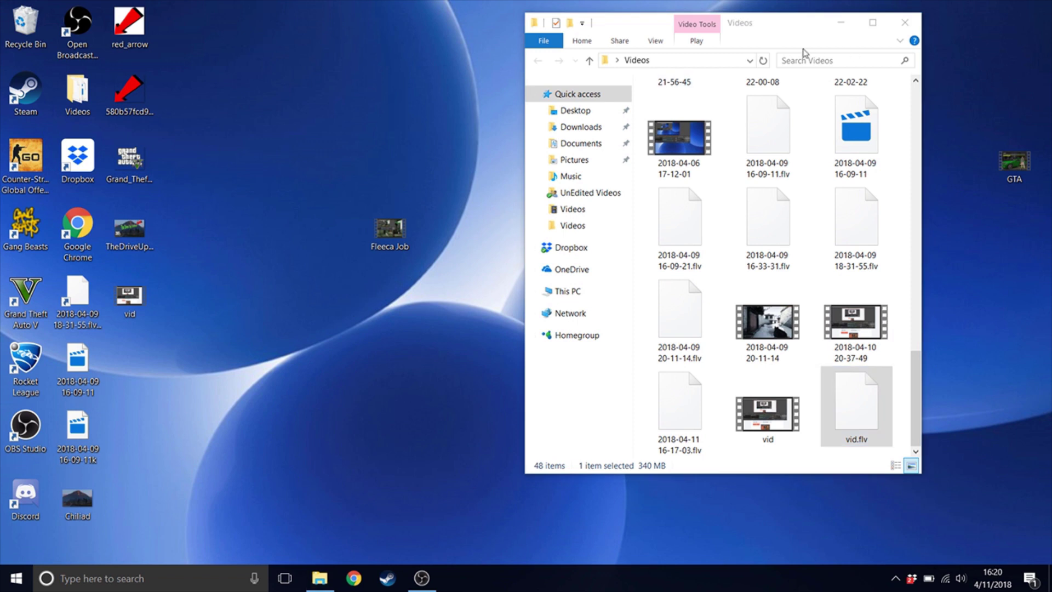
click(601, 402)
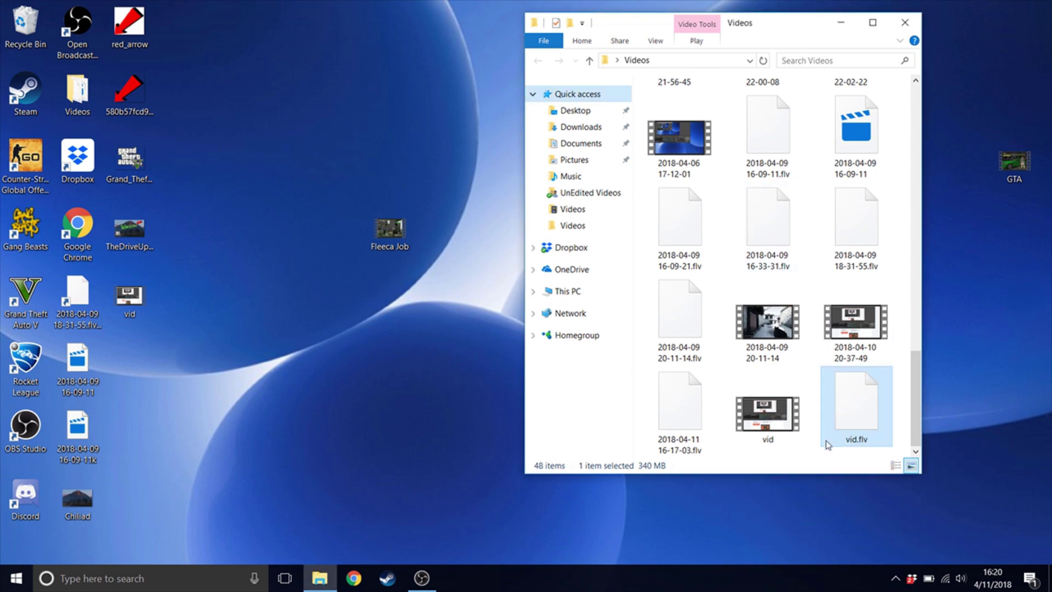